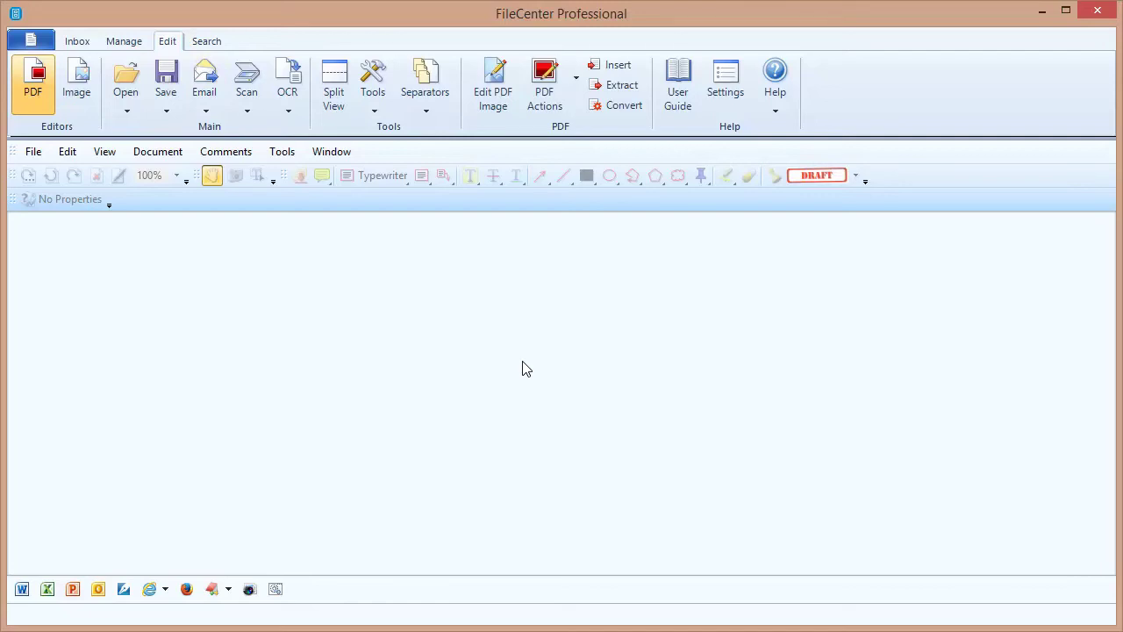
On the Manage tab, select Old Will.pdf and show the Scans folder in the full folder tree.
left_click(123, 42)
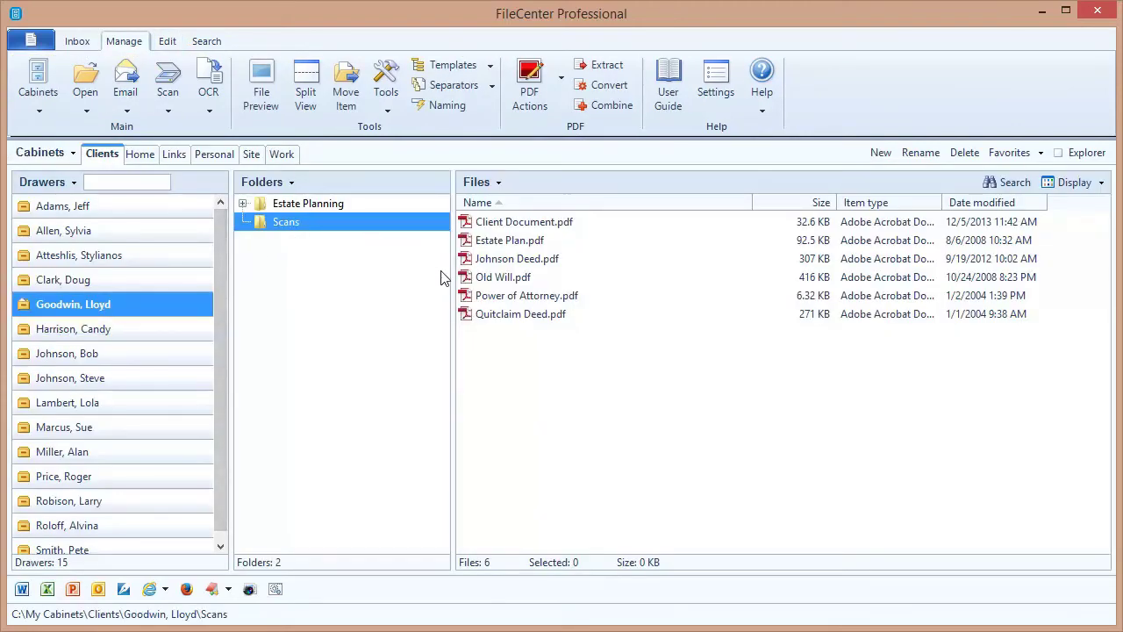
left_click(485, 281)
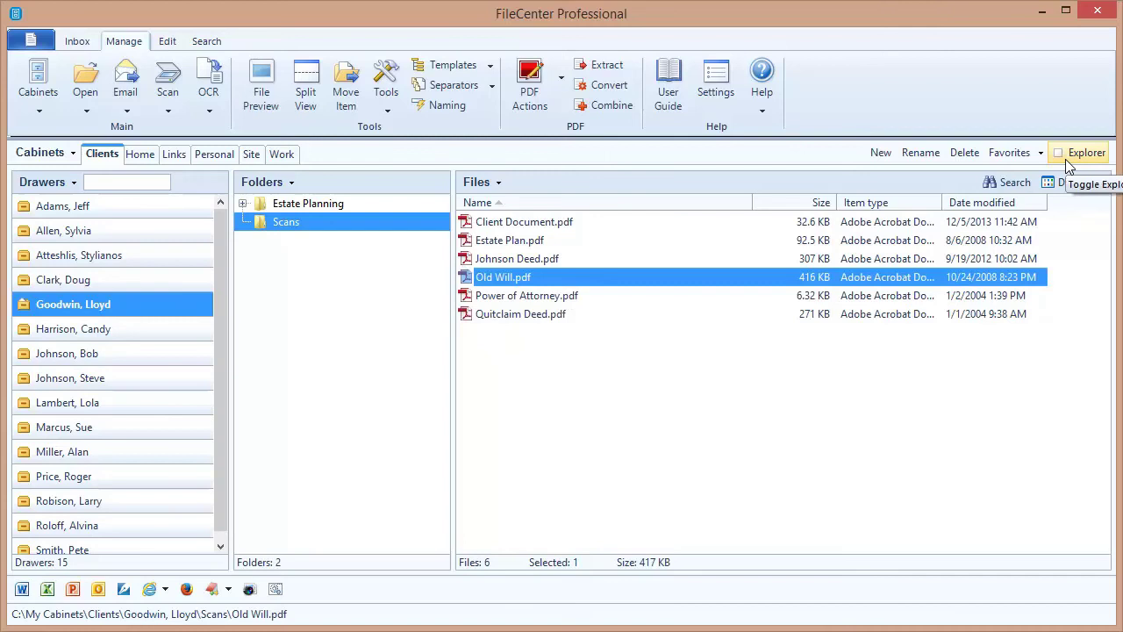
left_click(1065, 159)
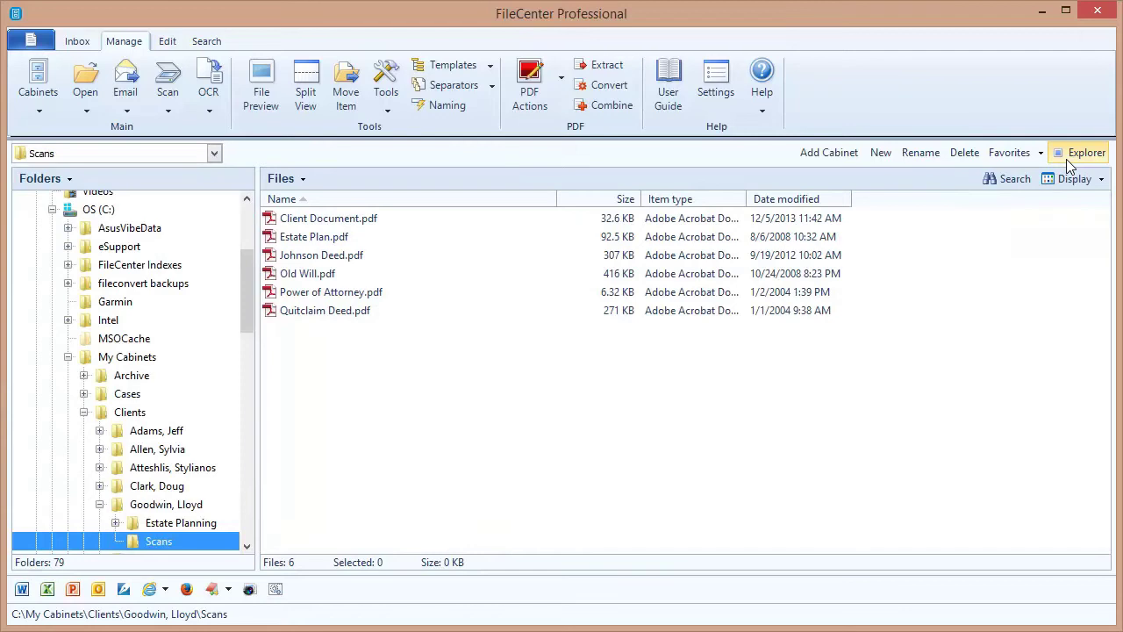
Return to the PDF editor and open a New Scan set to Black & White 300 X 300 DPI PDF, US Letter.
left_click(1067, 159)
left_click(165, 41)
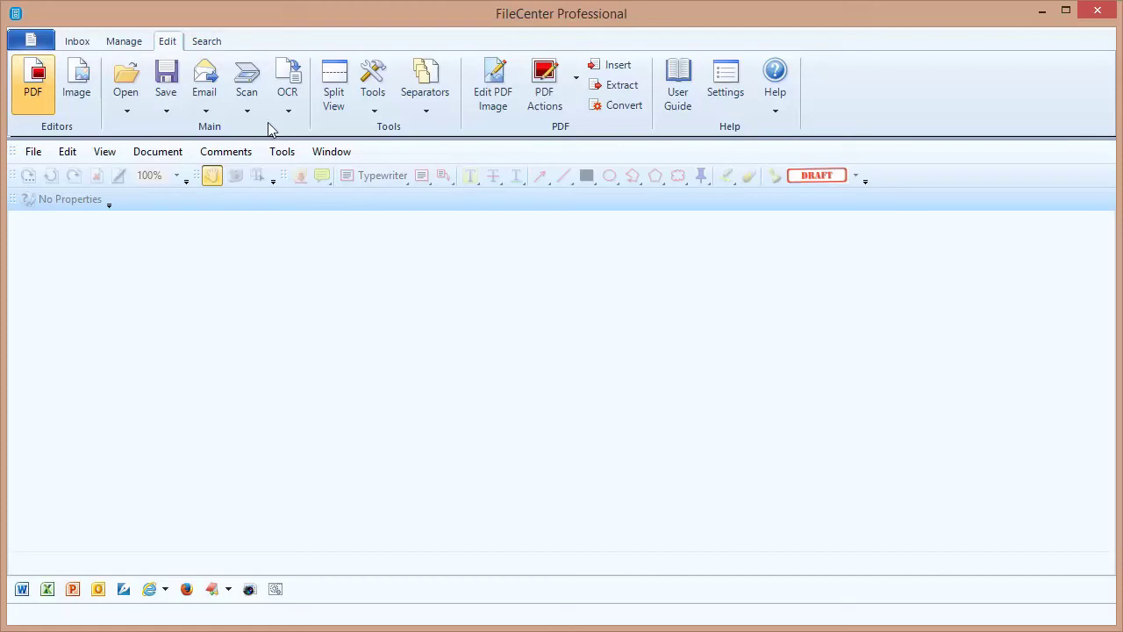
left_click(247, 83)
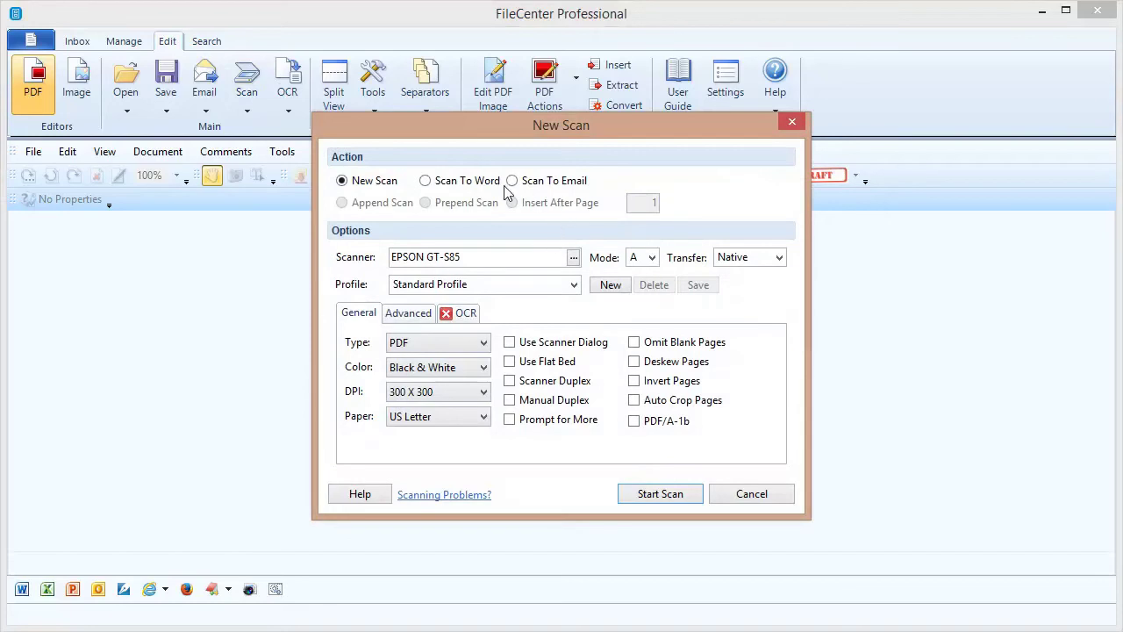
Scan the three-page last will into a new PDF and show its first page.
left_click(660, 494)
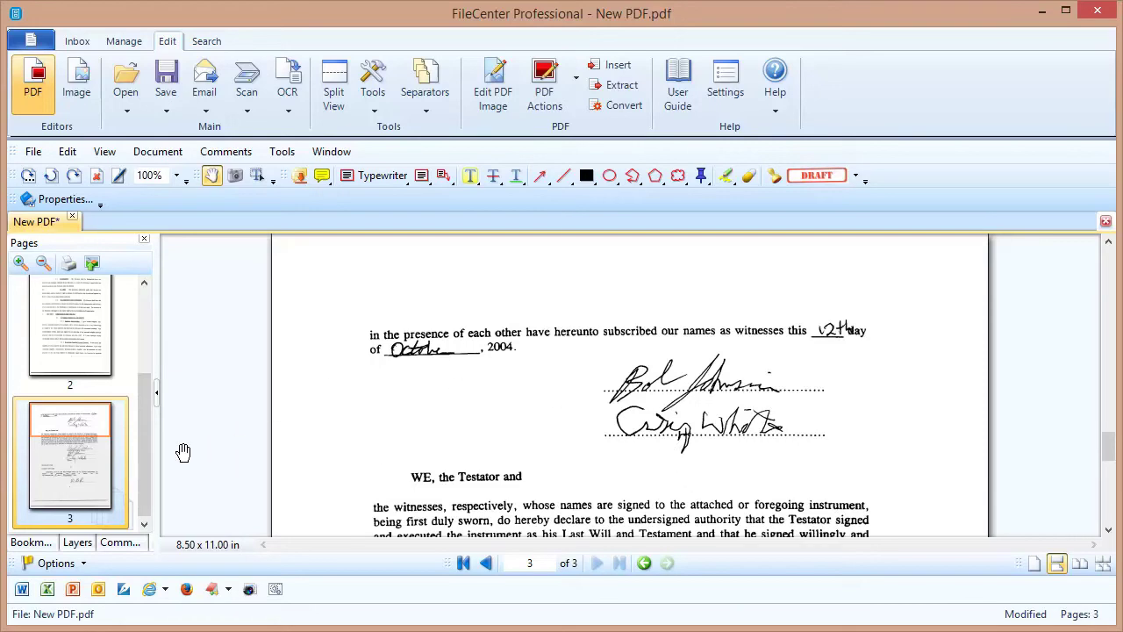
left_click_drag(138, 478, 145, 393)
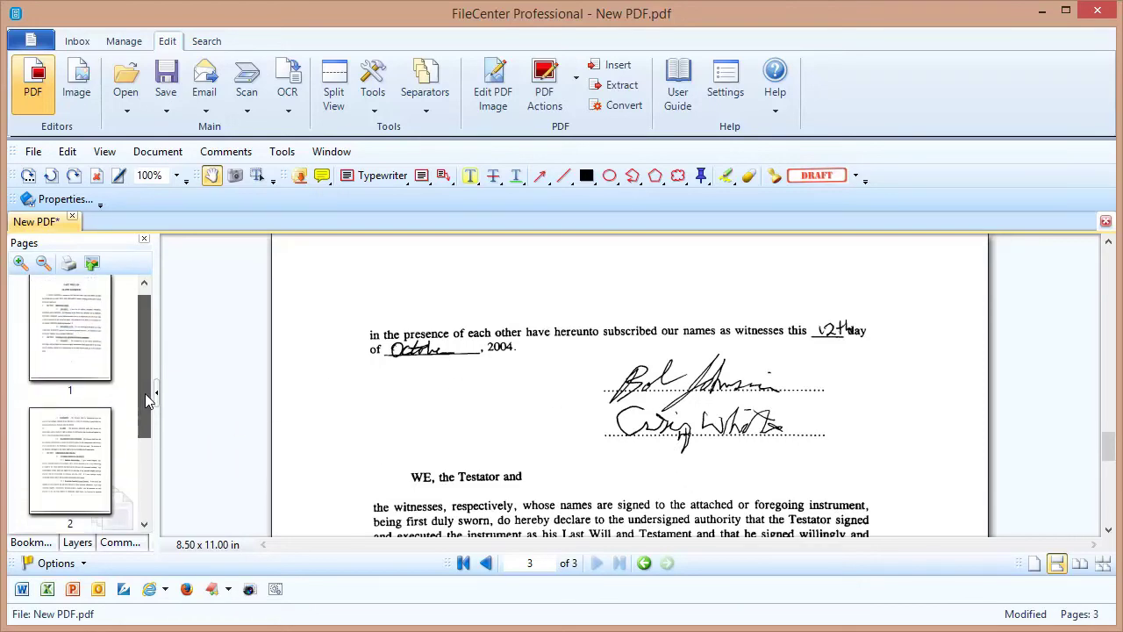
left_click(54, 302)
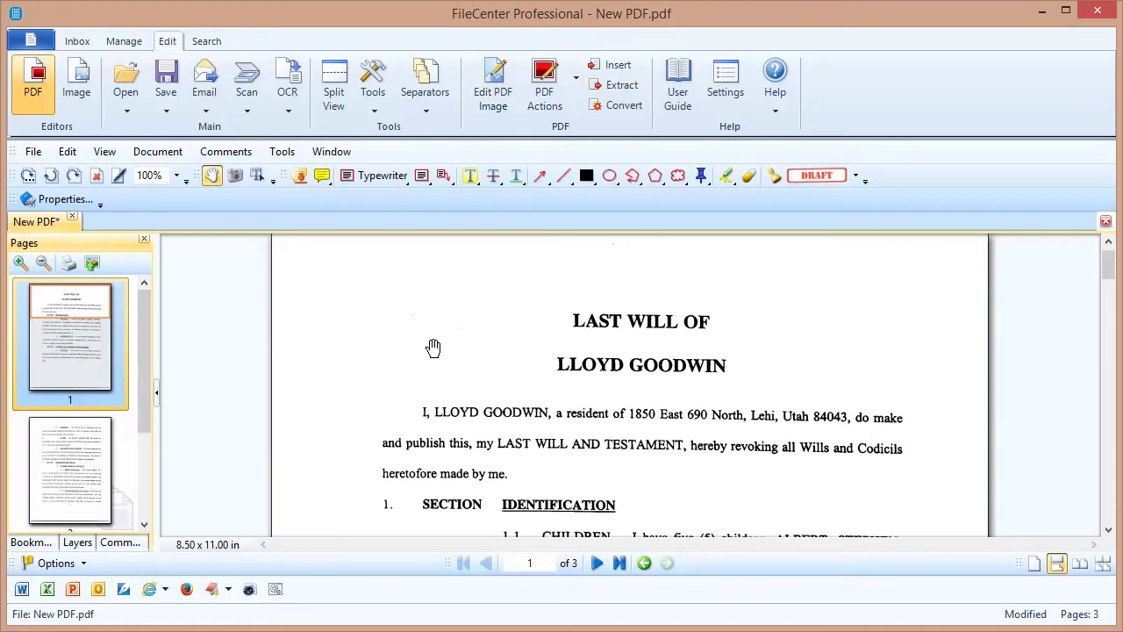
Save the scanned will under the name 'New Will'.
left_click(168, 83)
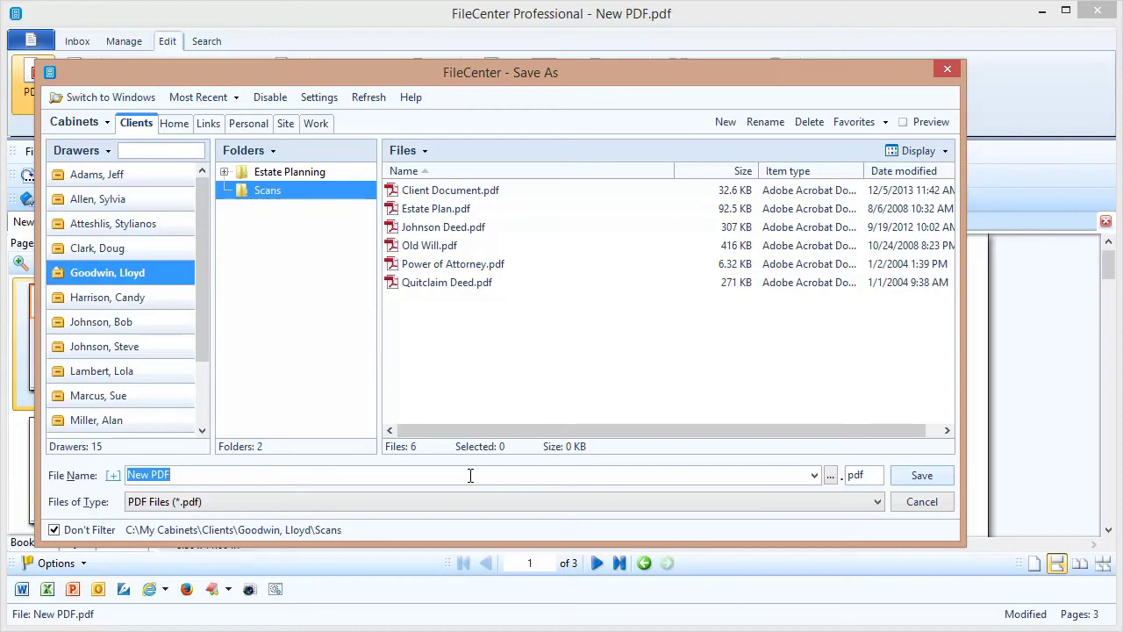
type("New Will")
left_click(920, 474)
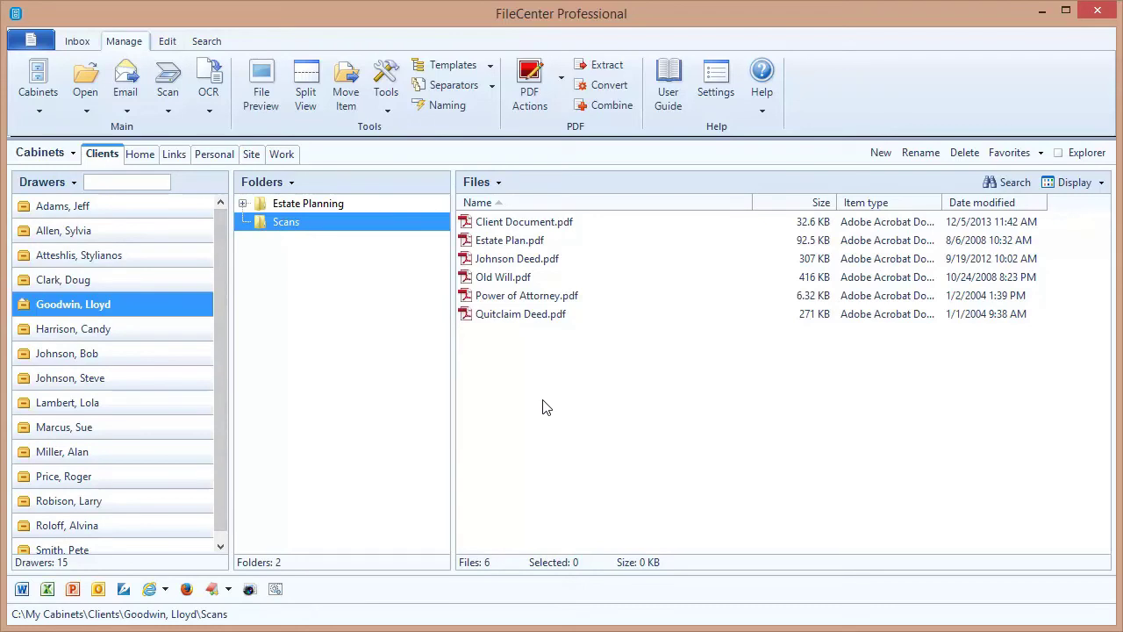
Start a new scan for the Scans folder with the file name 'New Will'.
left_click(170, 88)
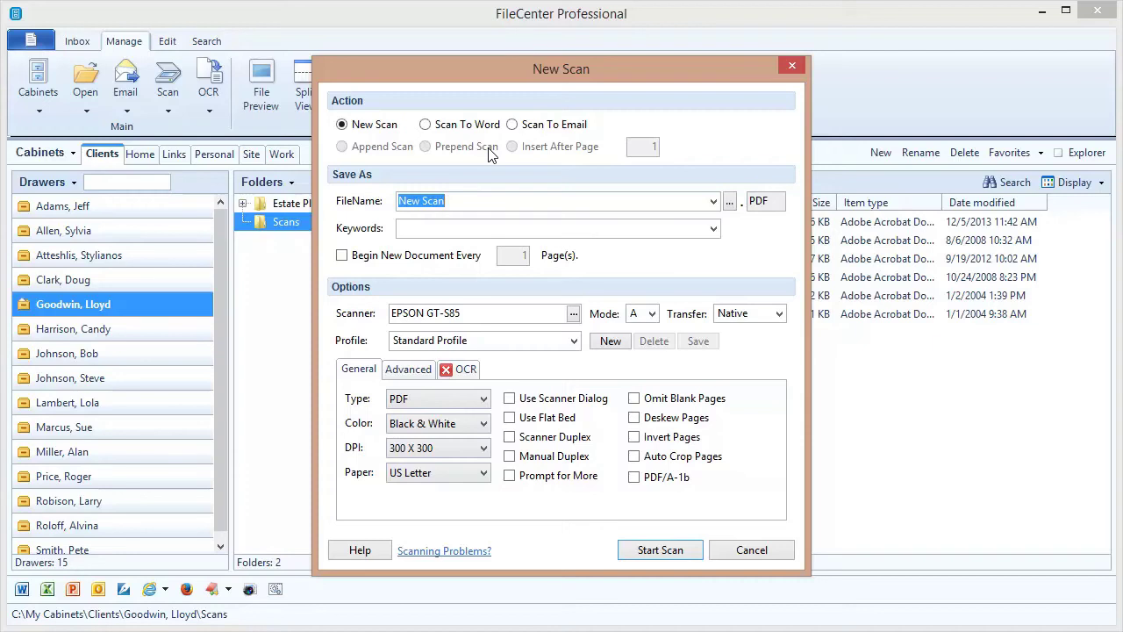
type("New Will")
Scan directly into the Scans folder and preview New Will.pdf at its first page.
left_click(675, 554)
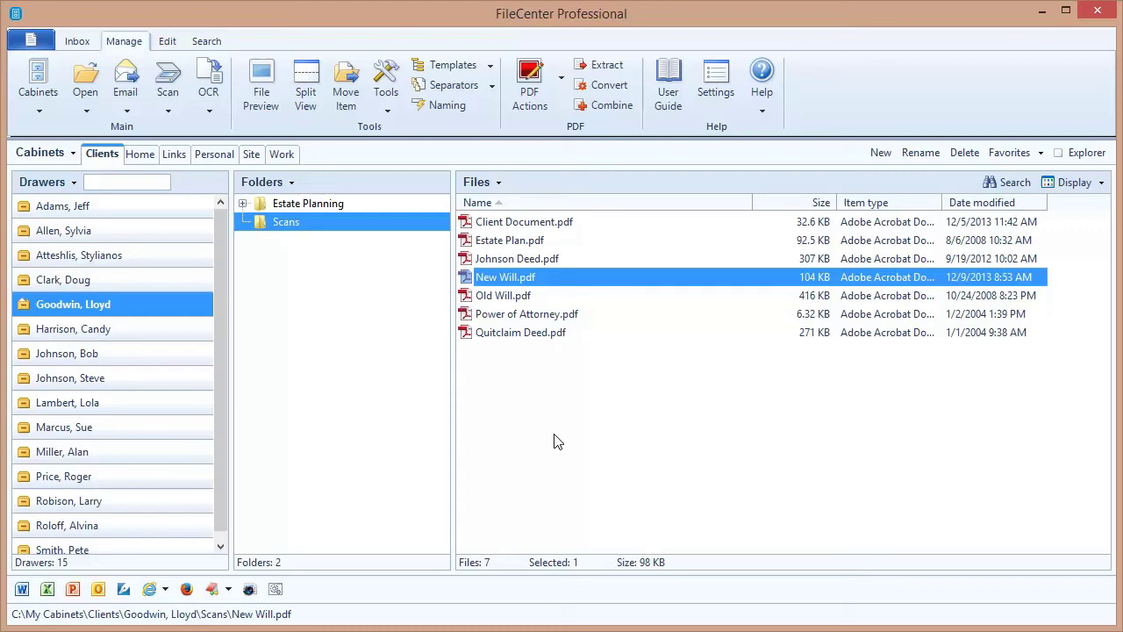
left_click(268, 92)
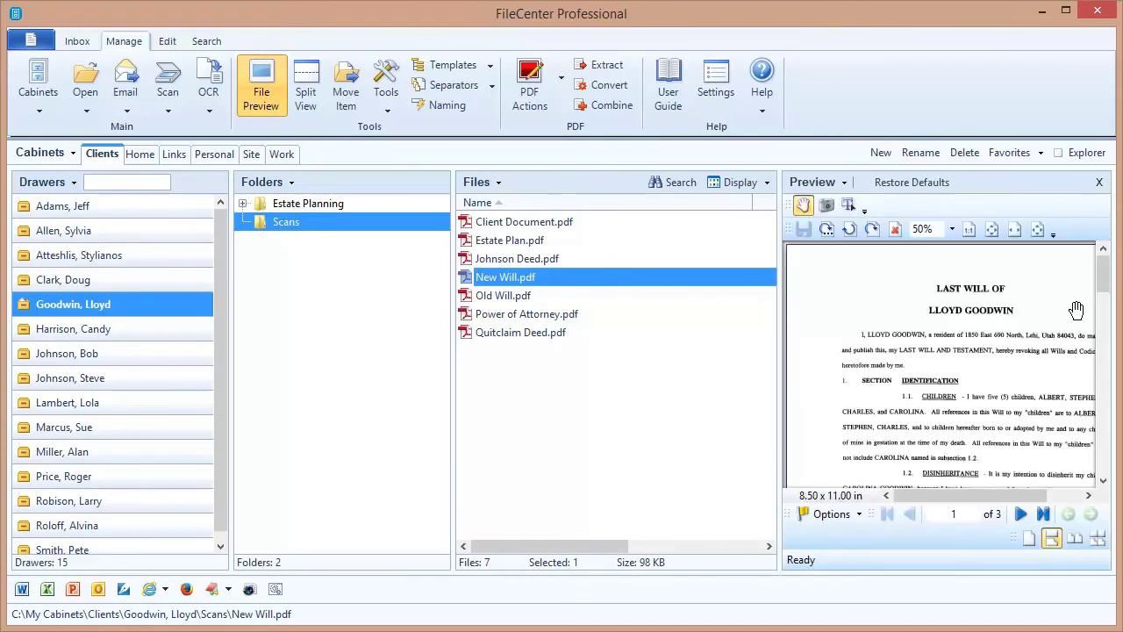
mouse_move(1107, 279)
left_mouse_down()
mouse_move(1110, 453)
mouse_move(1107, 265)
left_mouse_up()
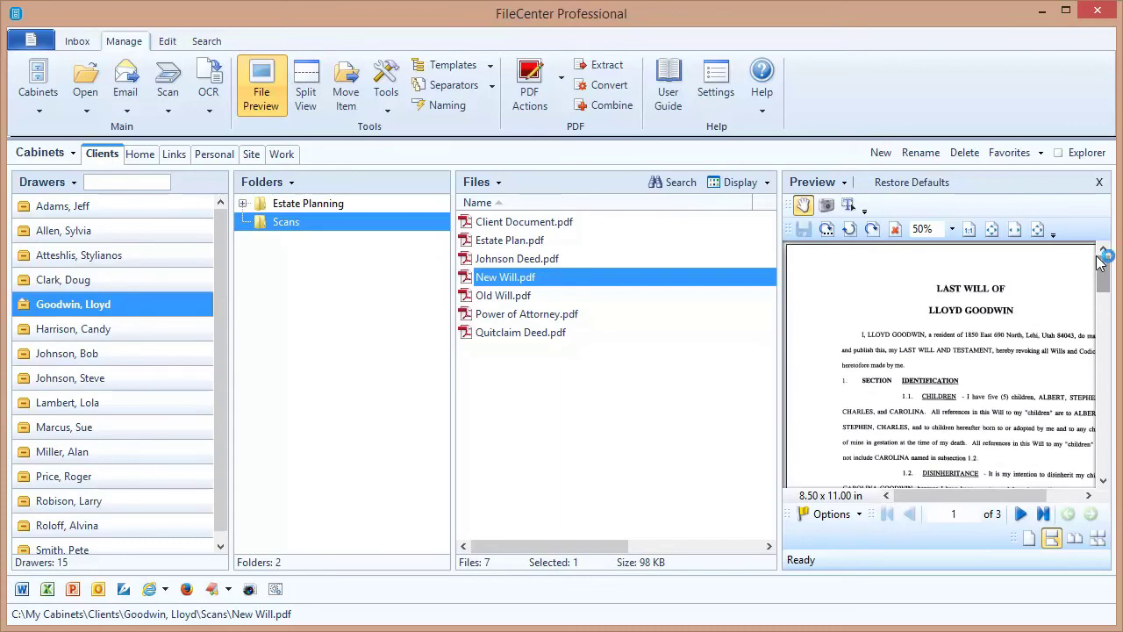
Close the preview pane so the file list shows size, type and modified date.
left_click(499, 183)
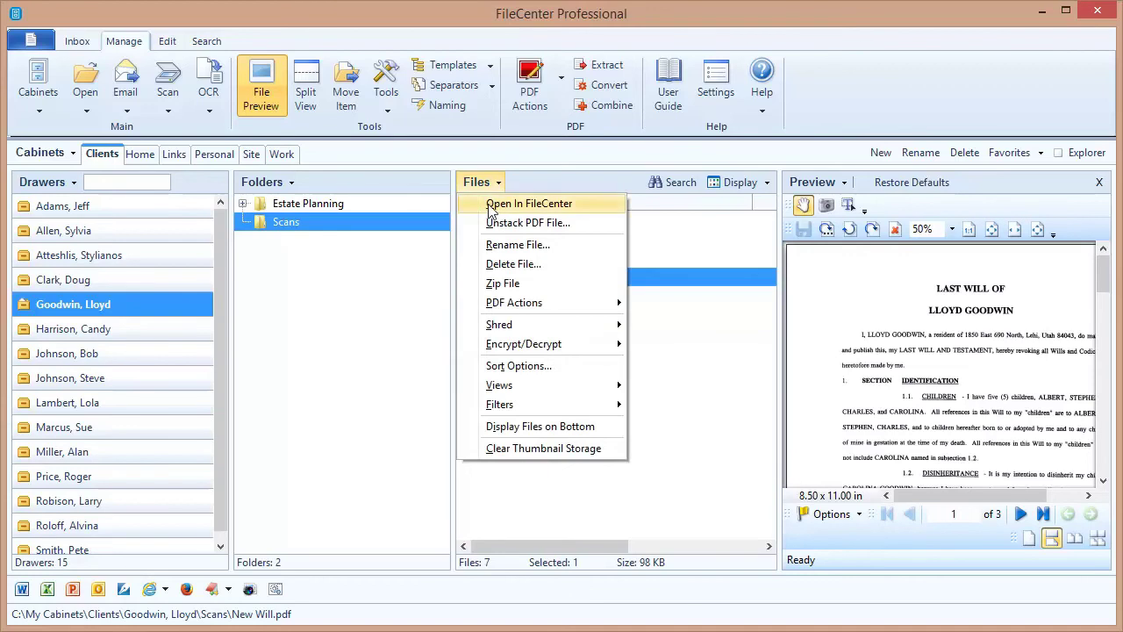
left_click(543, 190)
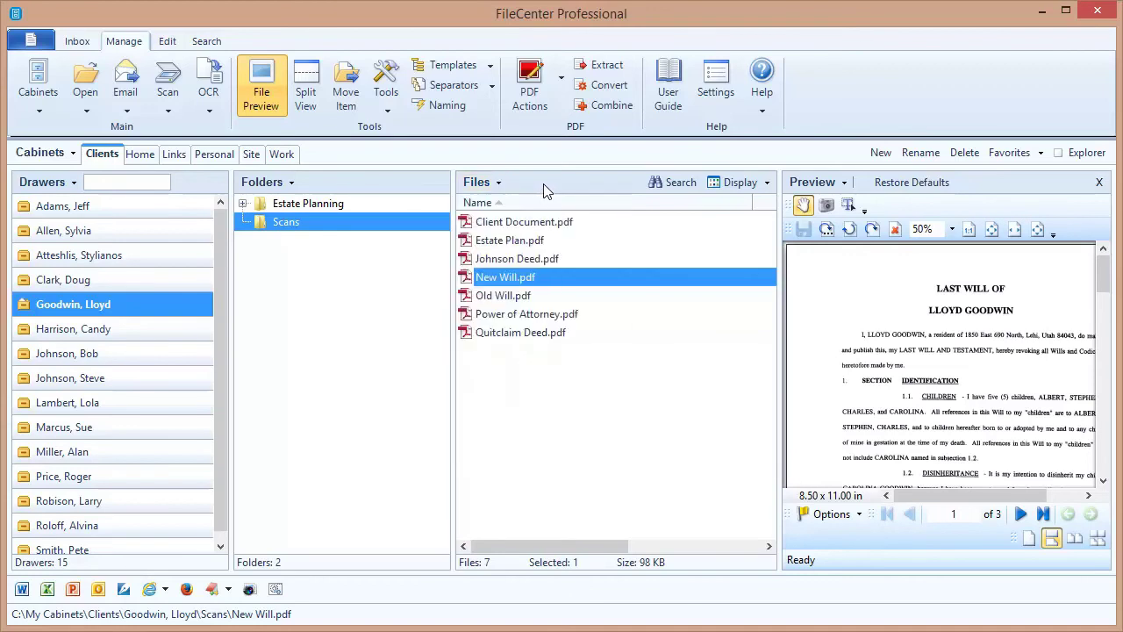
left_click(1098, 183)
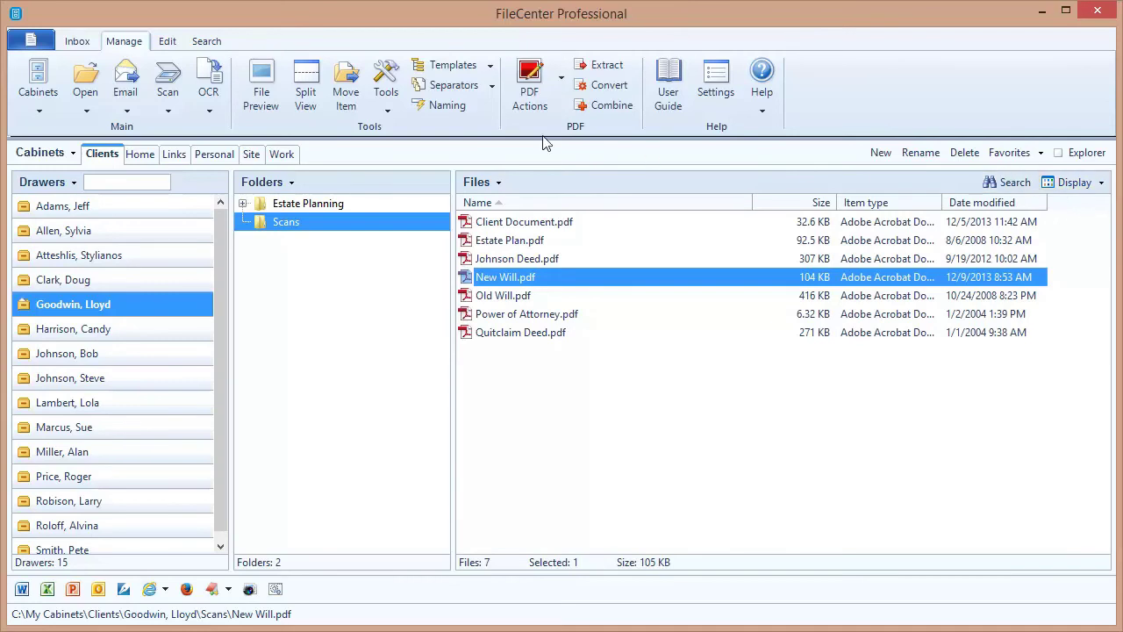
Open a New Scan for the Scans folder, which proposes the name New Will_2.
left_click(169, 85)
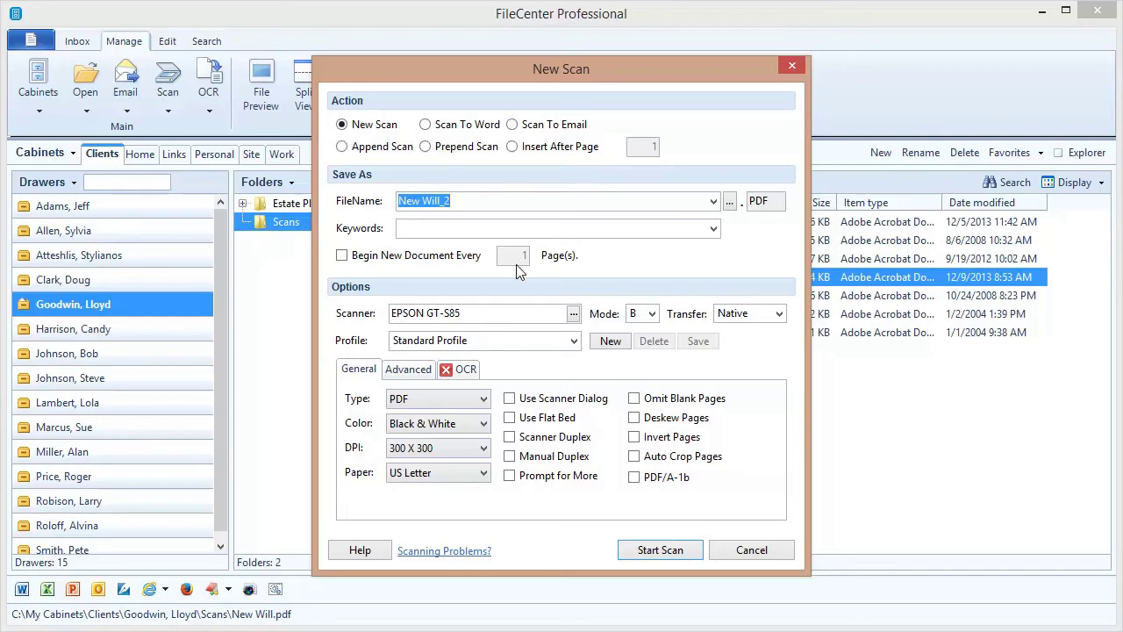
Choose EPSON GT-S85 3.67 (32-32) as the scanner source.
left_click(572, 314)
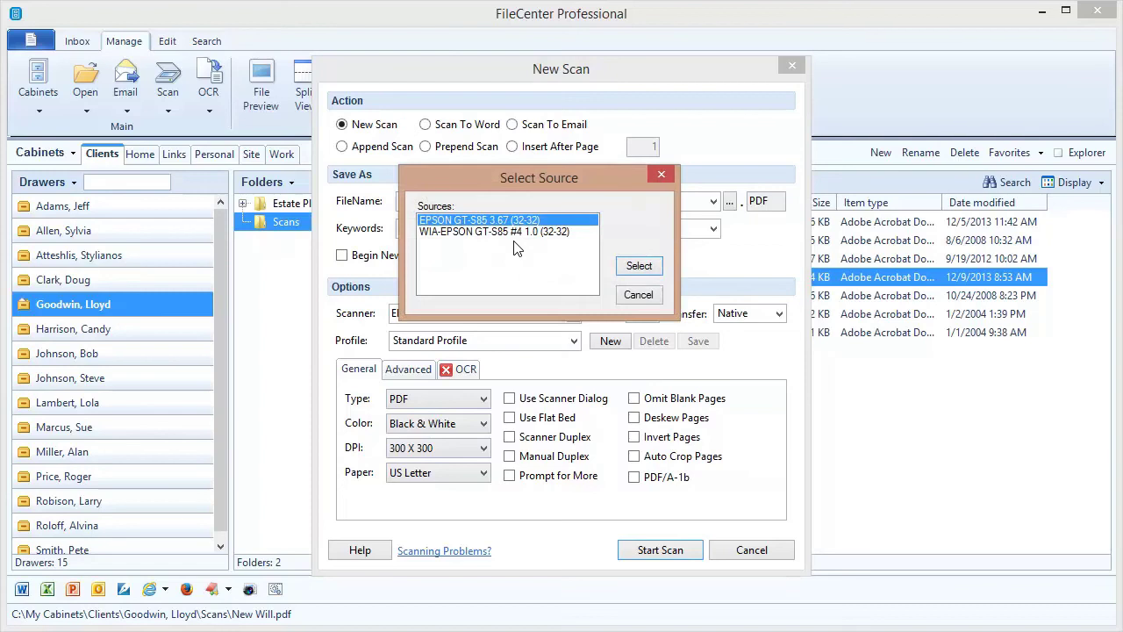
left_click(635, 266)
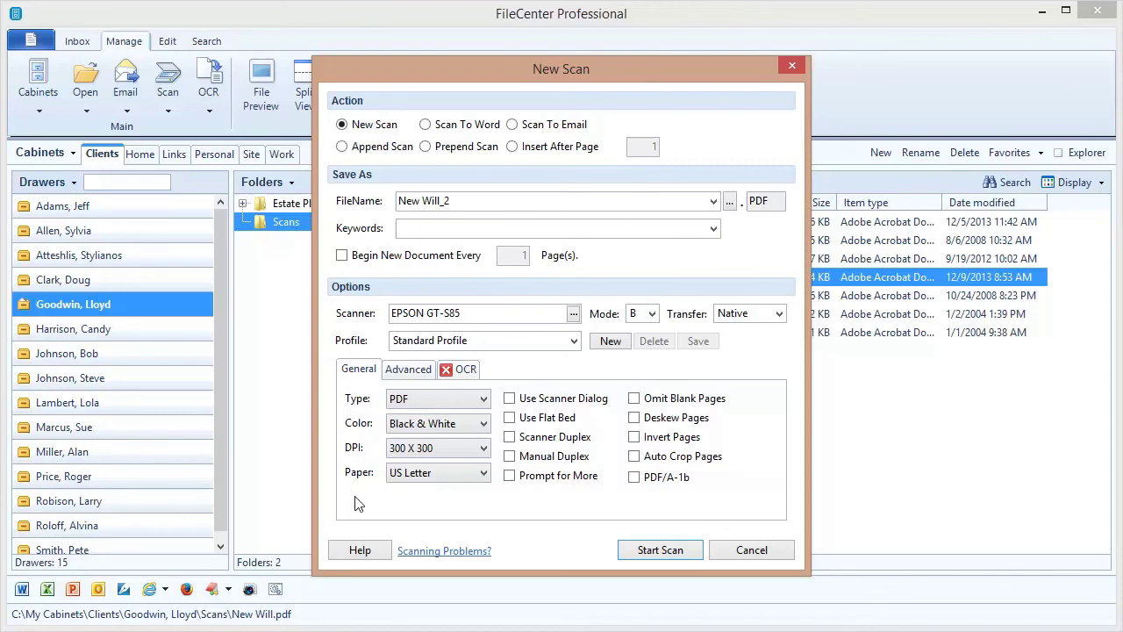
left_click(484, 401)
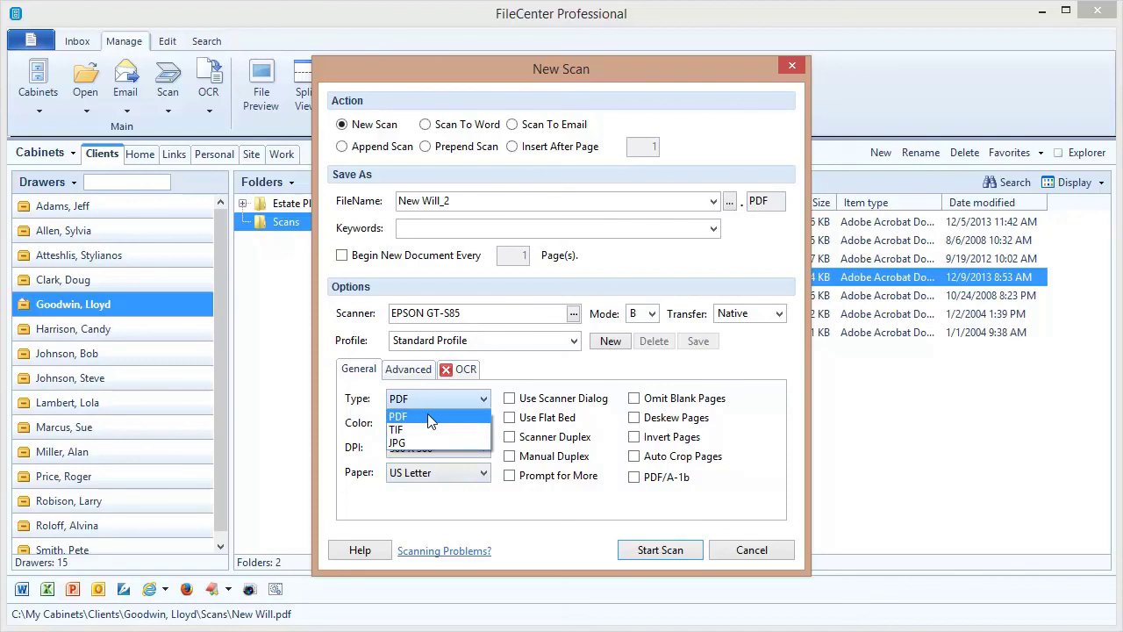
left_click(483, 401)
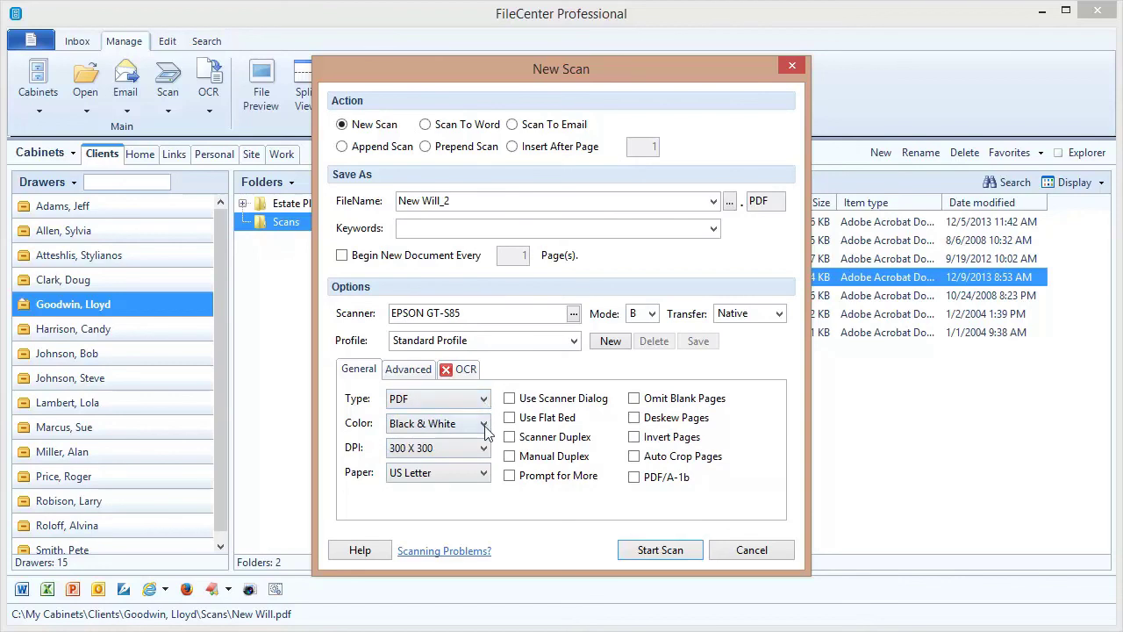
left_click(483, 423)
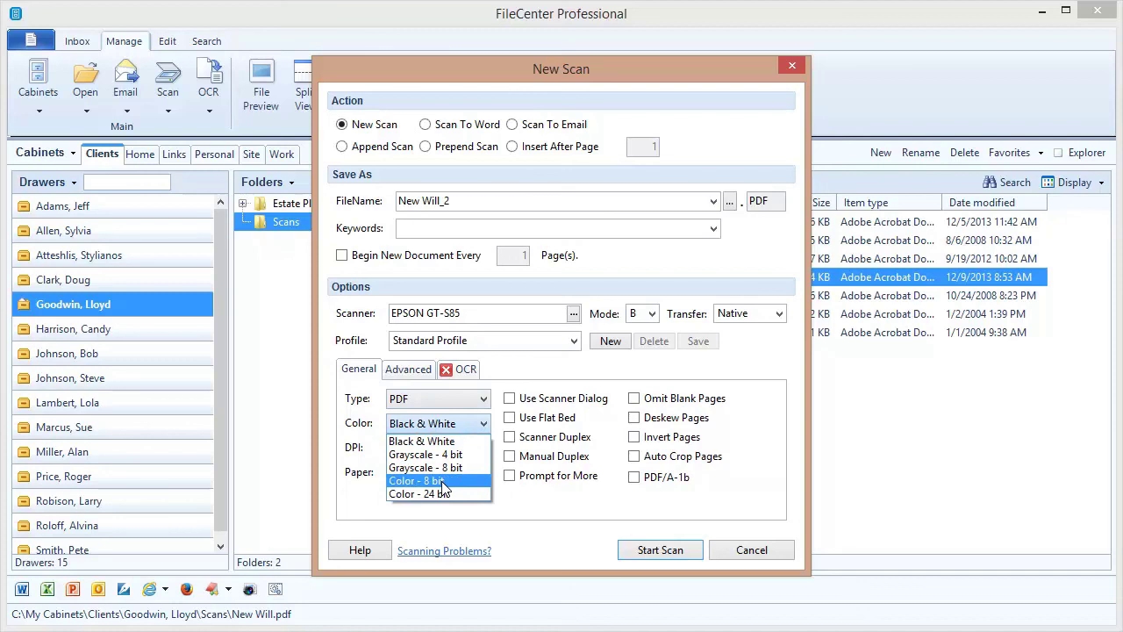
left_click(462, 441)
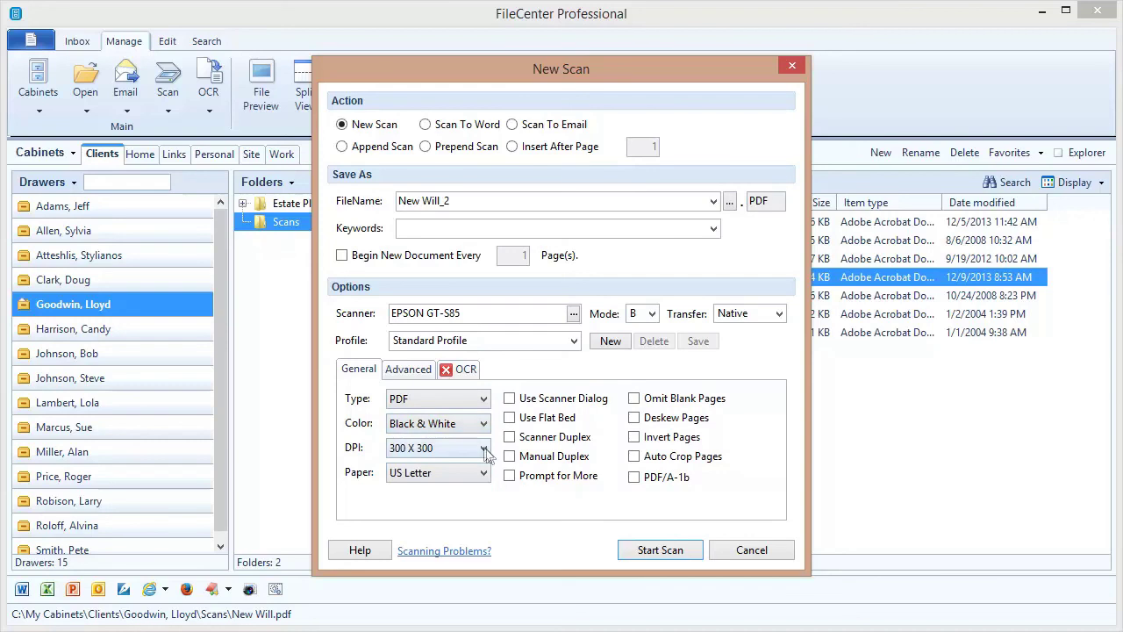
left_click(483, 448)
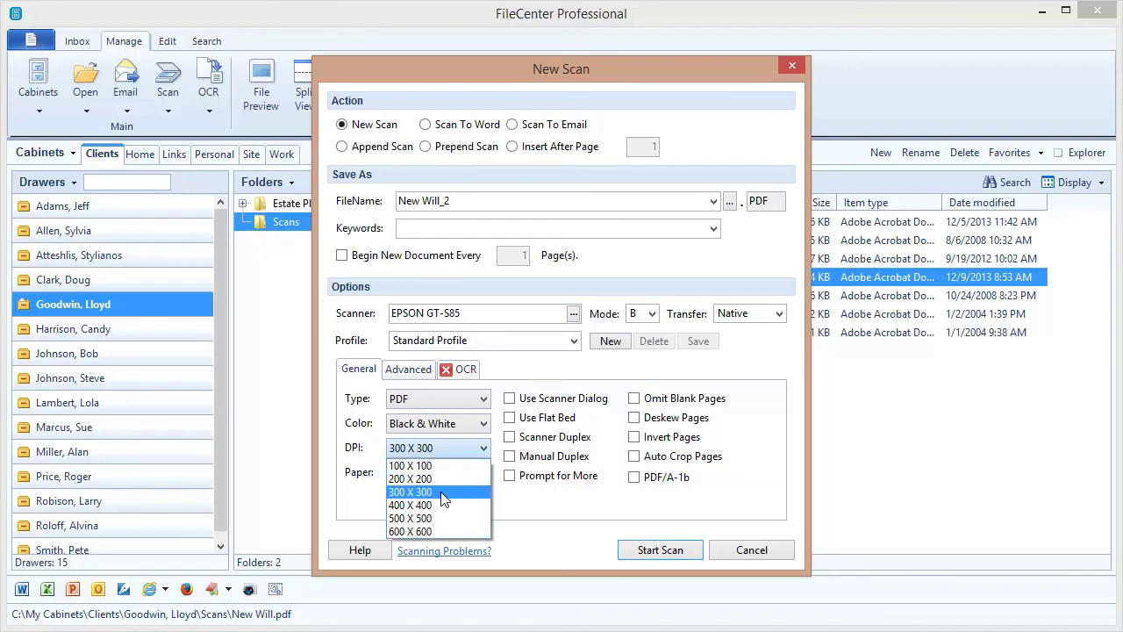
left_click(444, 499)
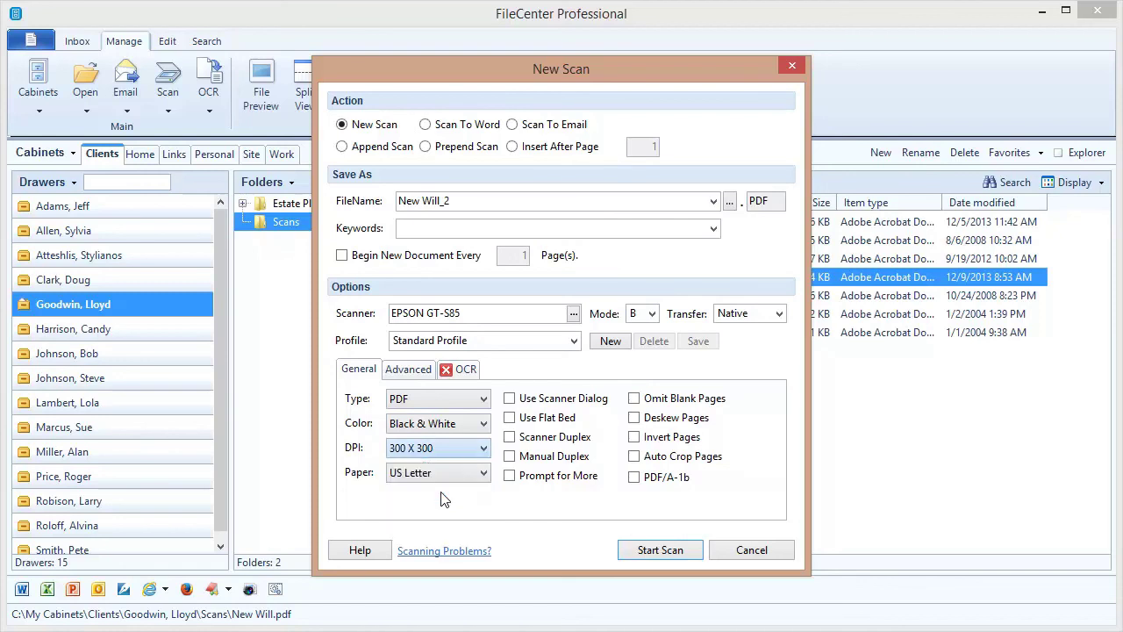
Change the New Will_2 paper size from US Letter to US Legal.
left_click(484, 474)
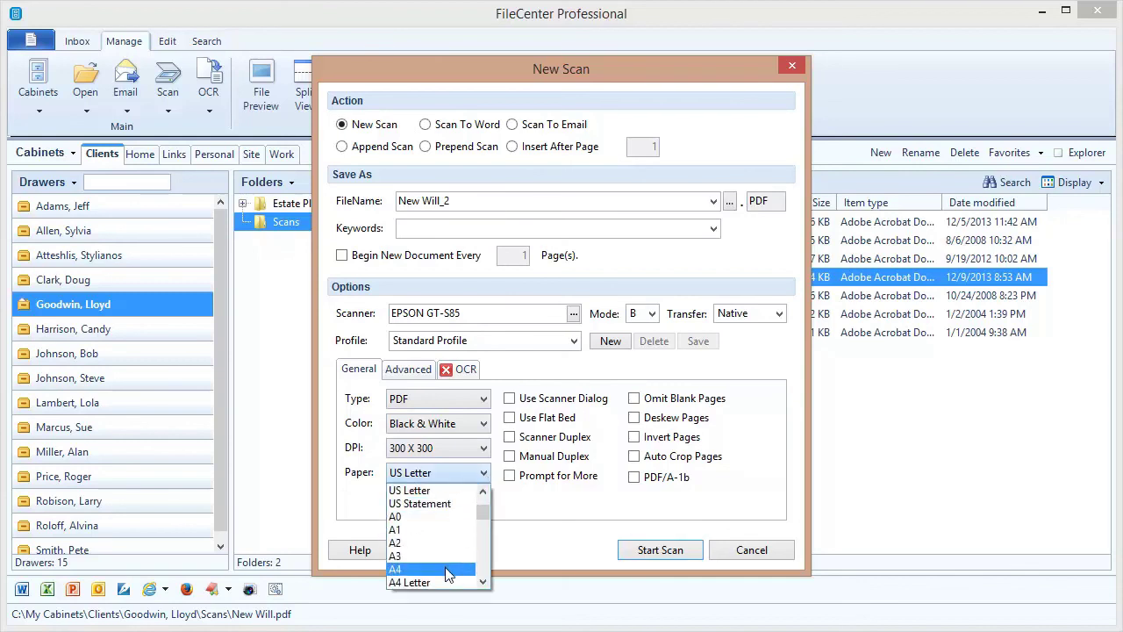
left_click(482, 493)
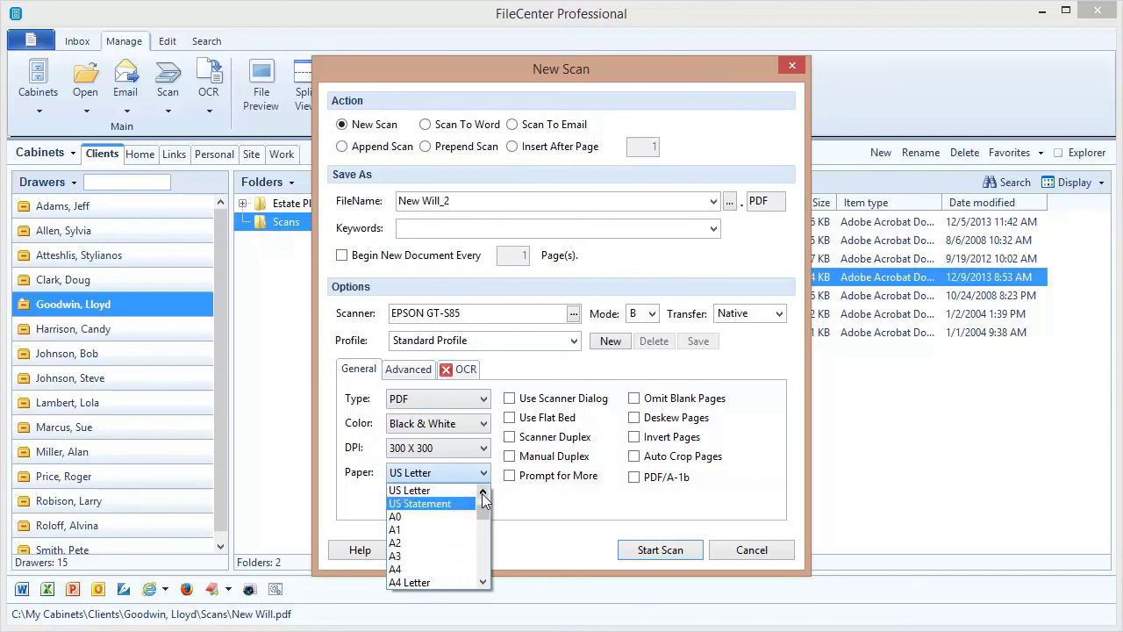
left_click(414, 498)
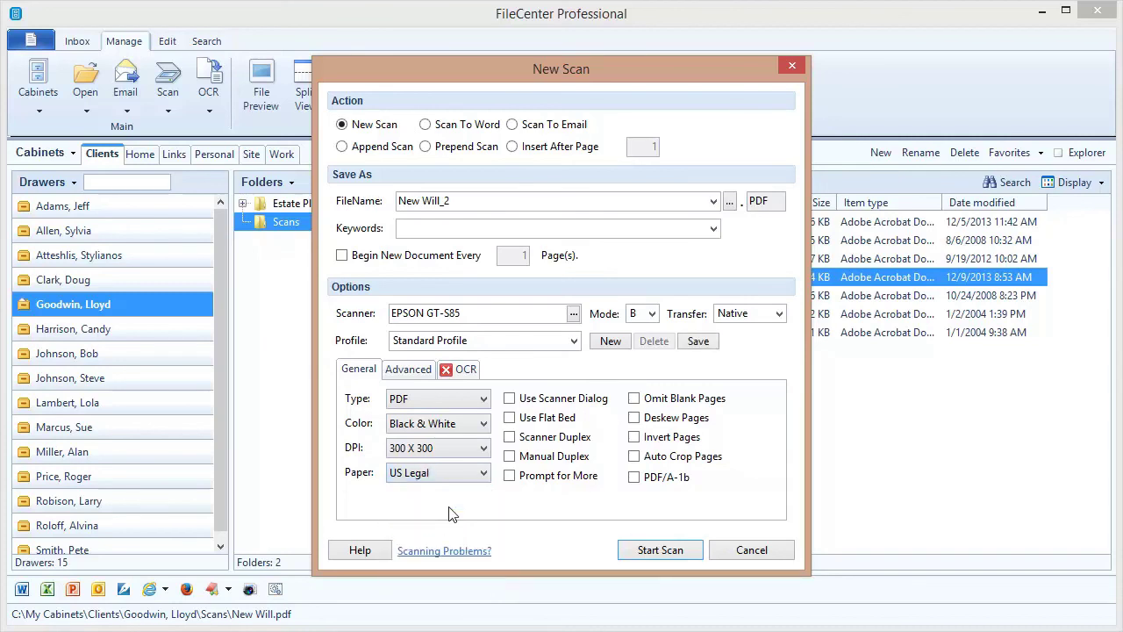